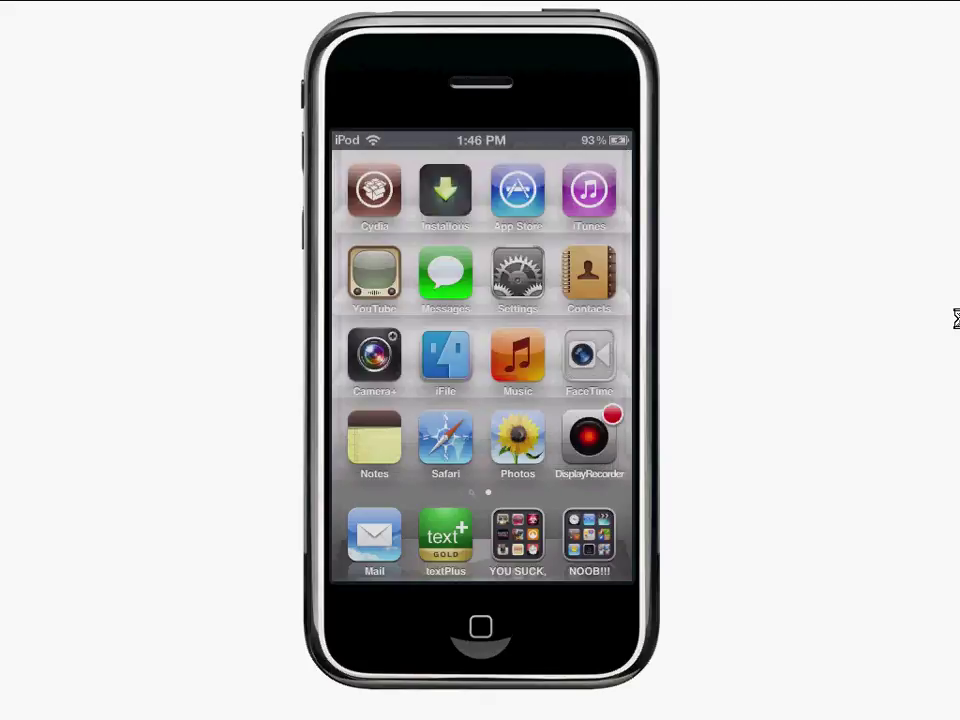
- Launch Plague Inc. from the YOU SUCK folder in the dock
{"action": "left_click", "coordinate": [517, 540]}
{"action": "left_click", "coordinate": [517, 276]}
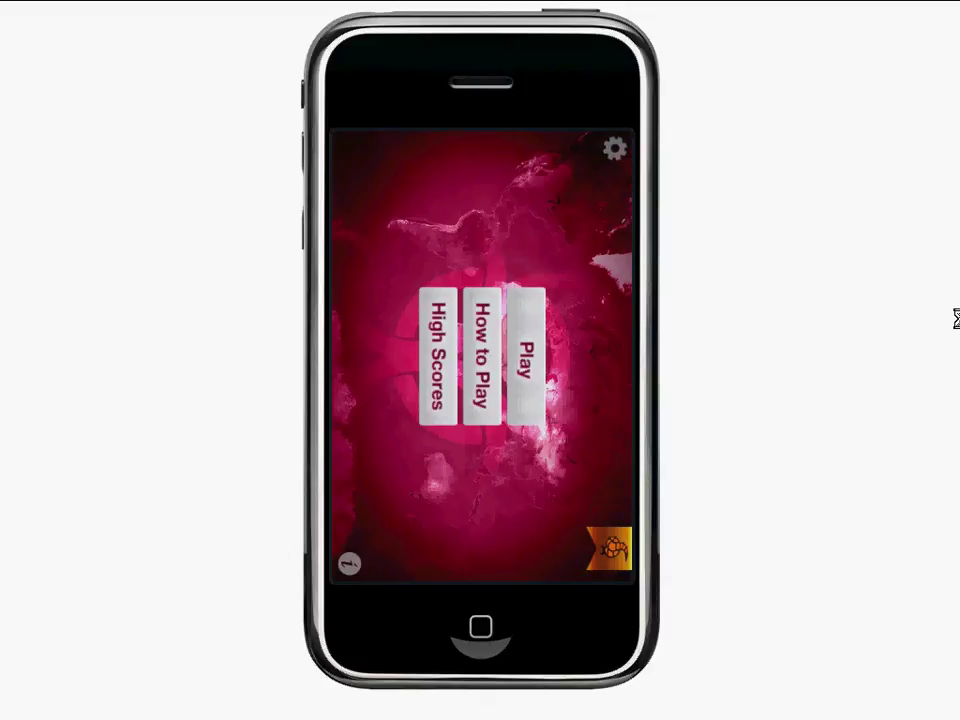
- Leave Plague Inc. for the home screen and pull down the SBSettings panel showing iAPCracker
{"action": "mouse_move", "coordinate": [625, 355]}
{"action": "left_mouse_down"}
{"action": "mouse_move", "coordinate": [340, 355]}
{"action": "mouse_move", "coordinate": [630, 355]}
{"action": "left_mouse_up"}
{"action": "left_click", "coordinate": [480, 627]}
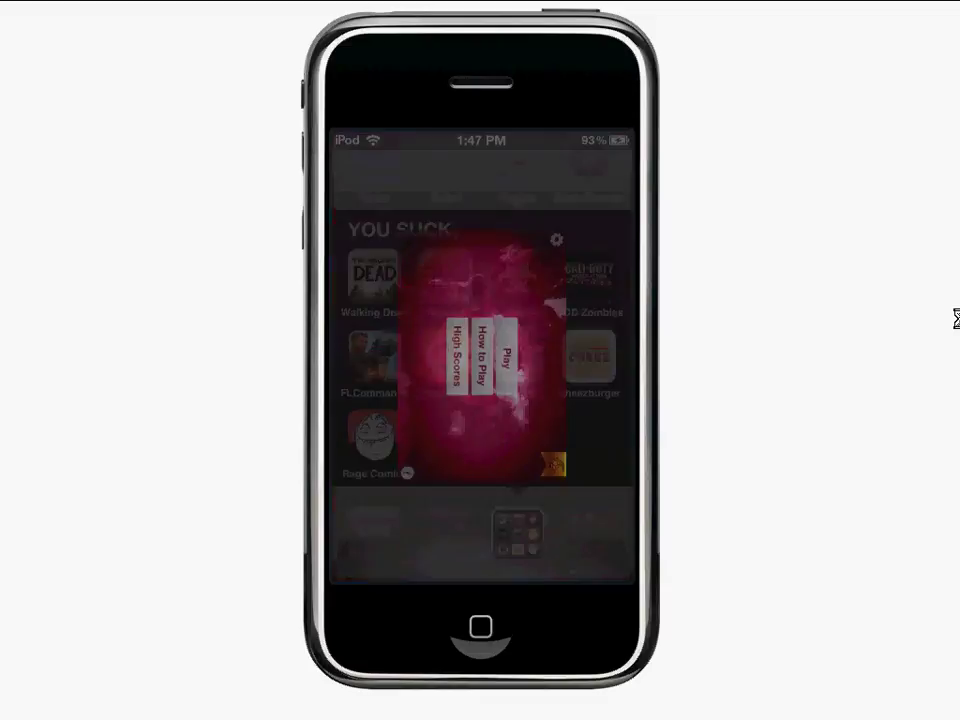
{"action": "left_click_drag", "start_coordinate": [420, 140], "coordinate": [466, 184]}
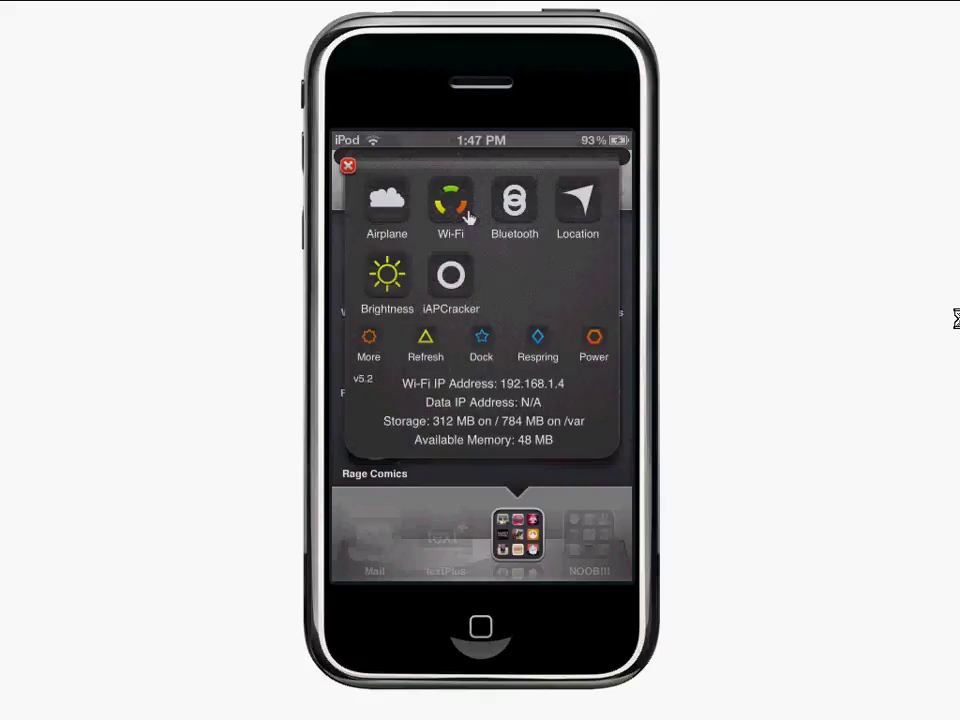